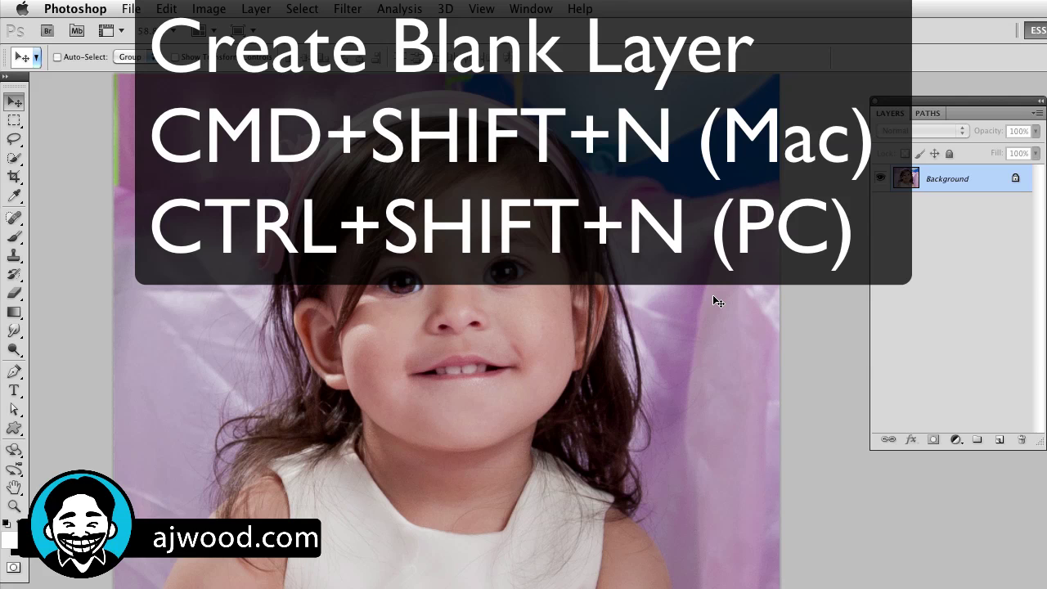
Create a "Dodge & Burn" layer in Overlay mode filled with 50% gray, and check its fill with the Background temporarily hidden.
key(super+shift+n)
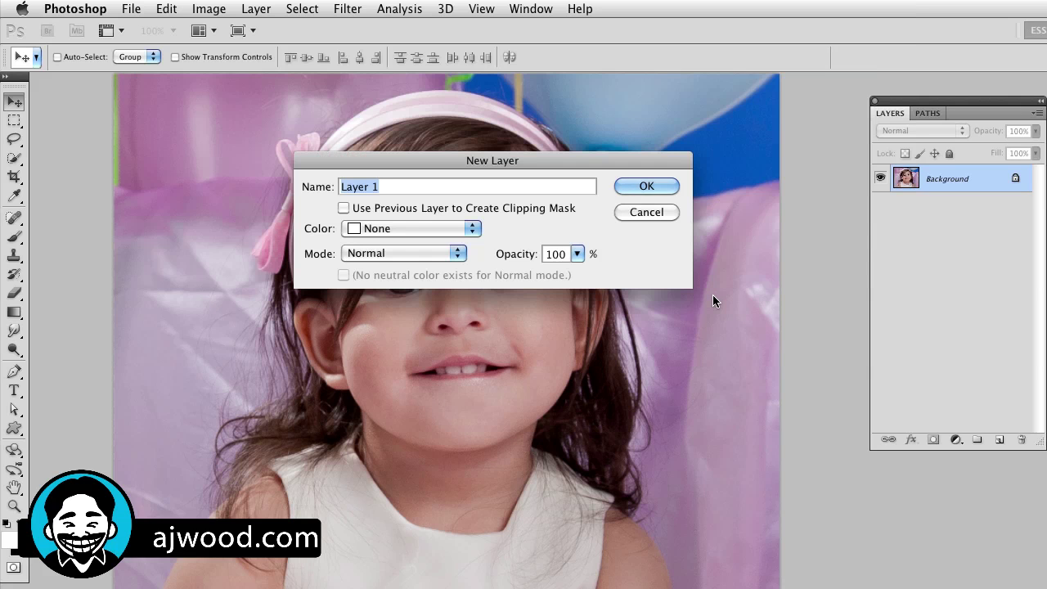
text(Dodge )
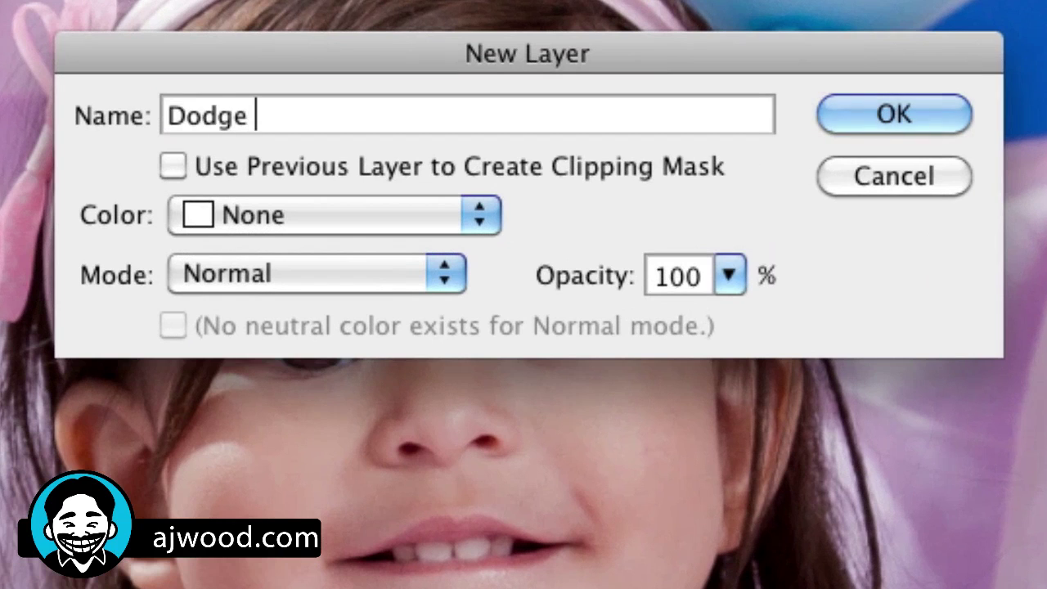
text(& Burn)
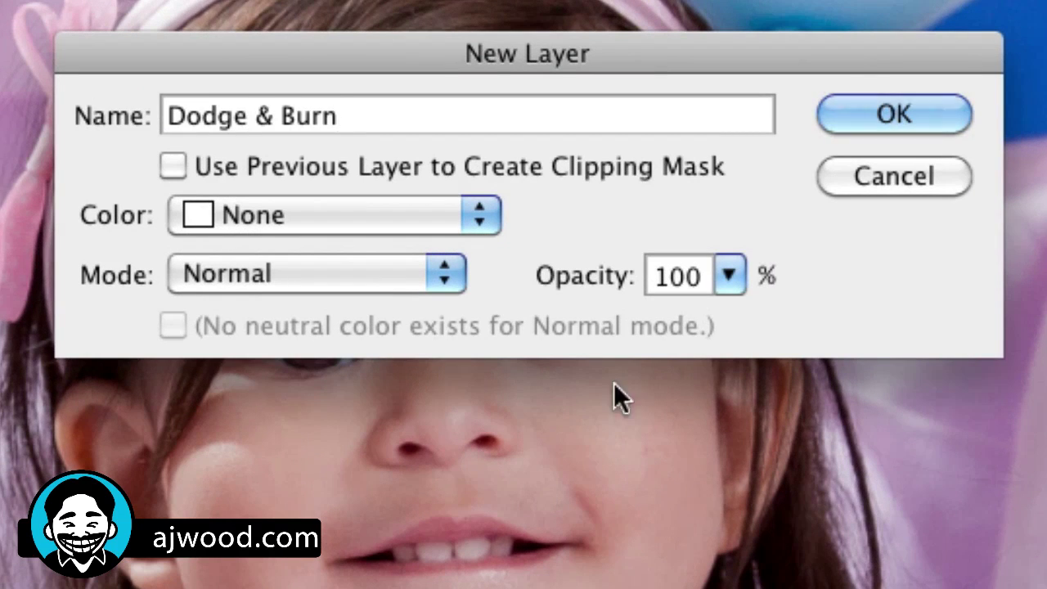
click(431, 281)
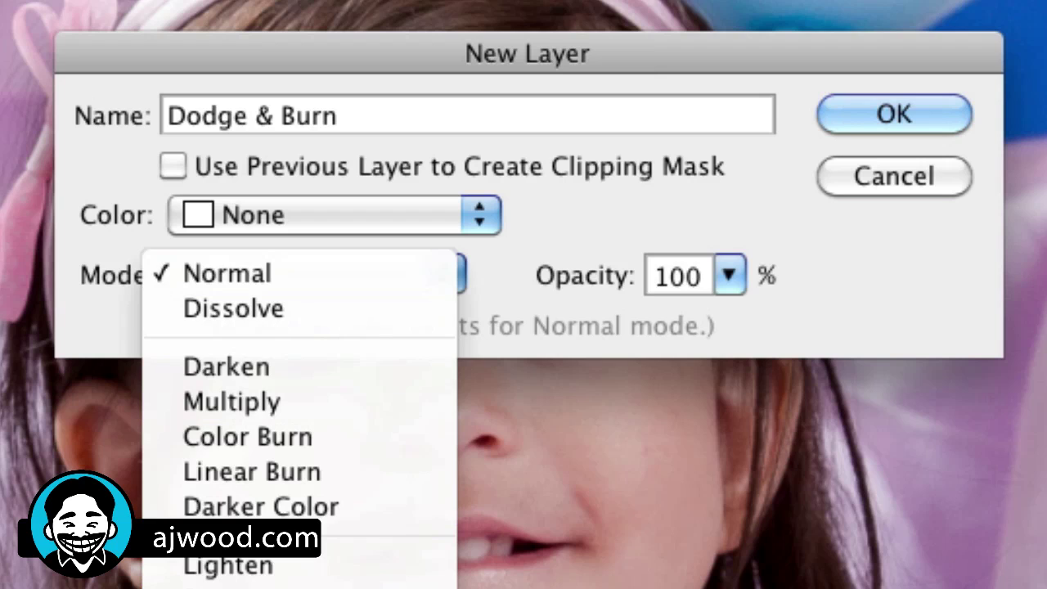
click(246, 585)
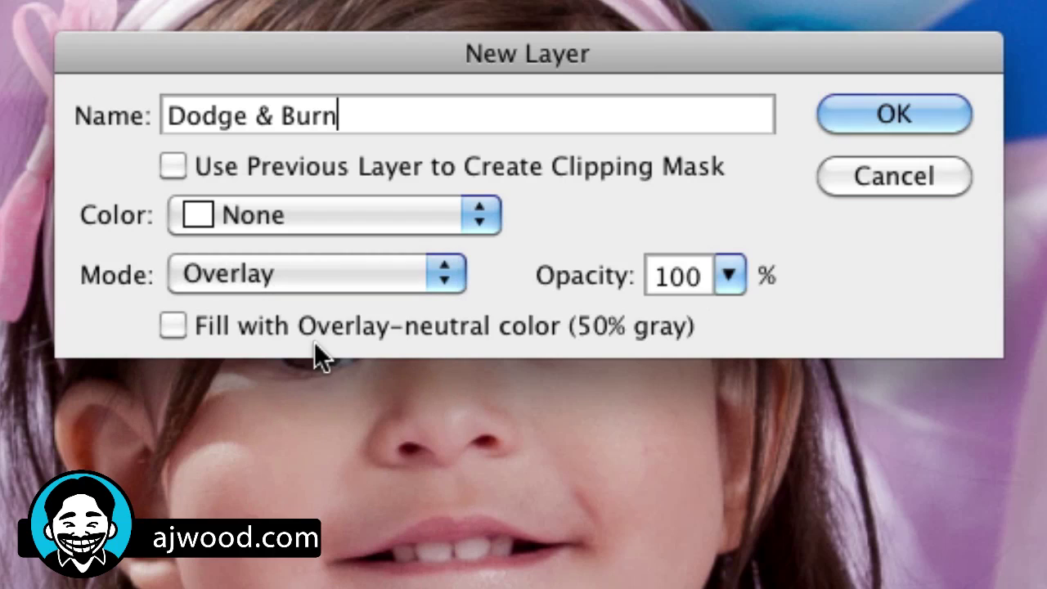
click(172, 325)
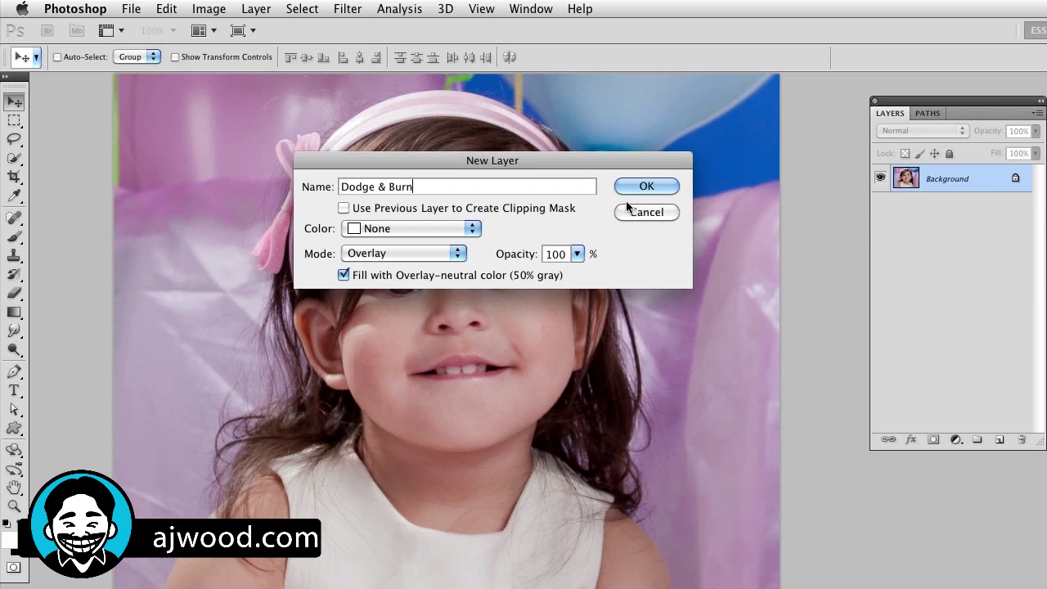
click(646, 186)
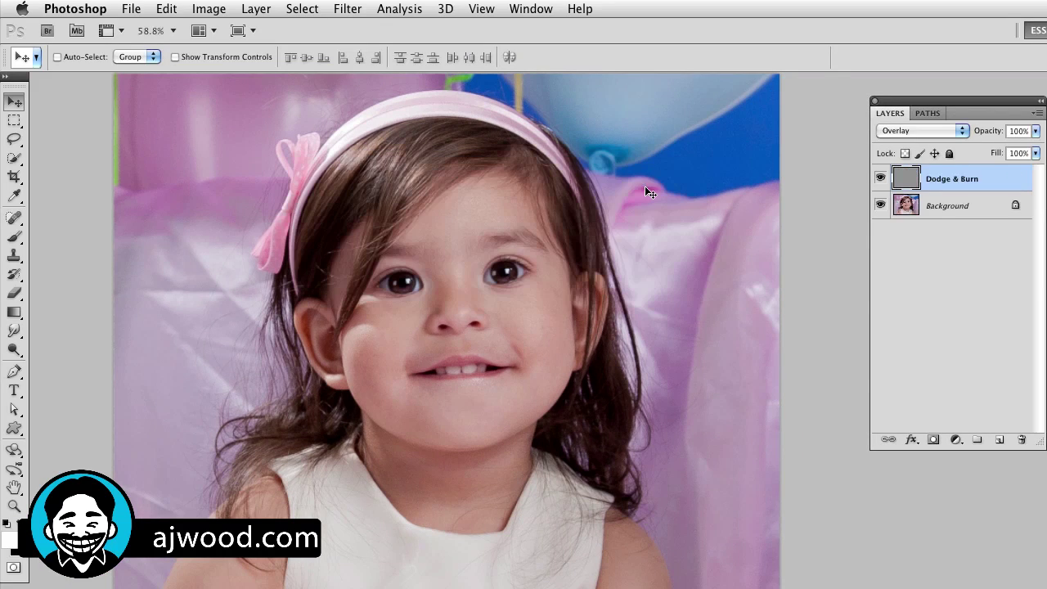
click(880, 206)
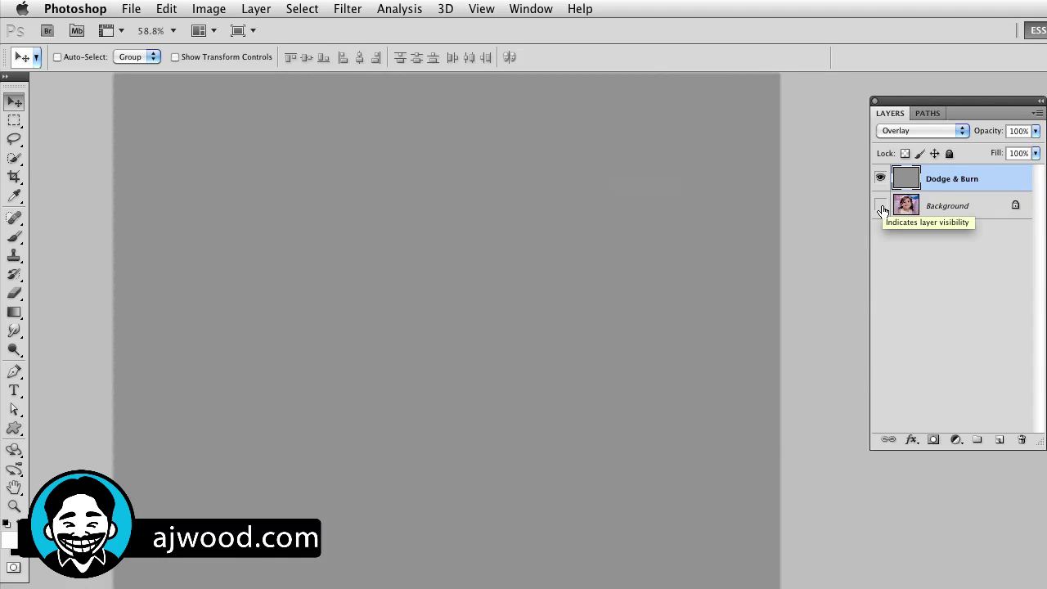
click(880, 205)
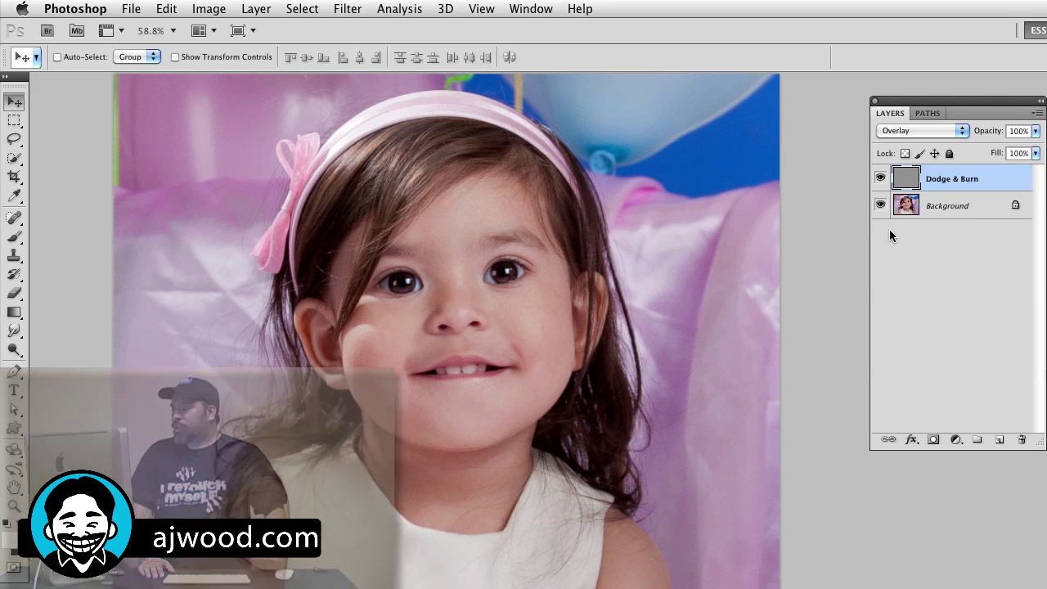
Brighten the iris of the eye on the image's right with a white 15 px brush at 30% opacity.
click(12, 242)
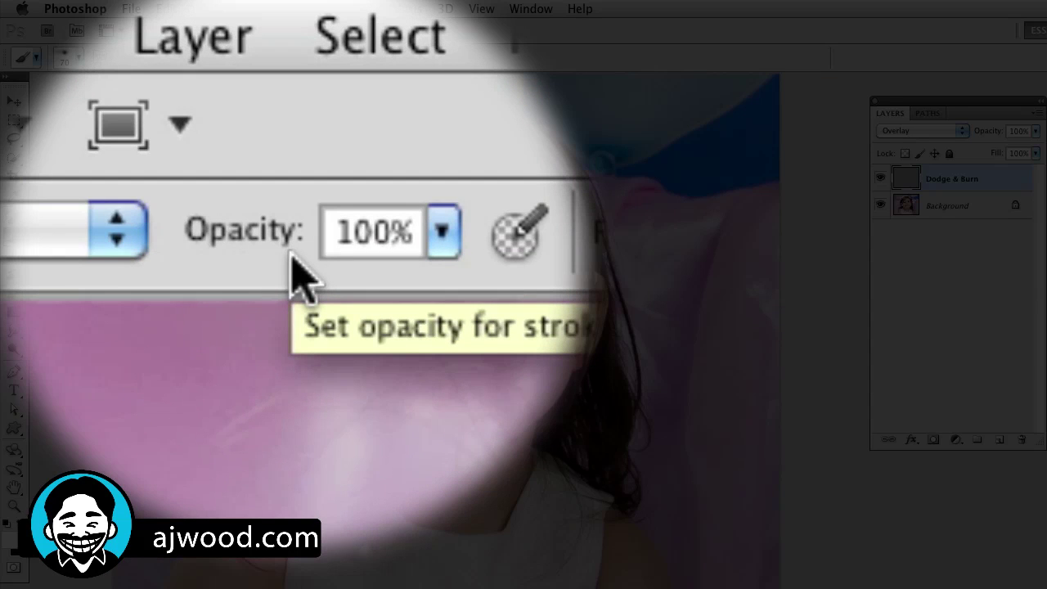
key(1)
key(2)
key(3)
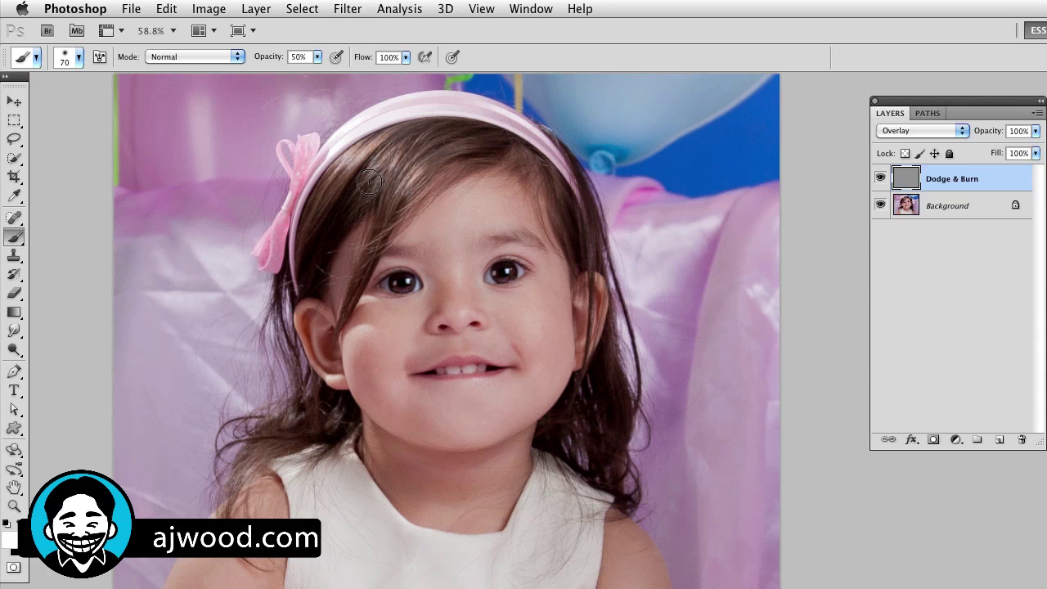
drag(508, 290, 630, 290)
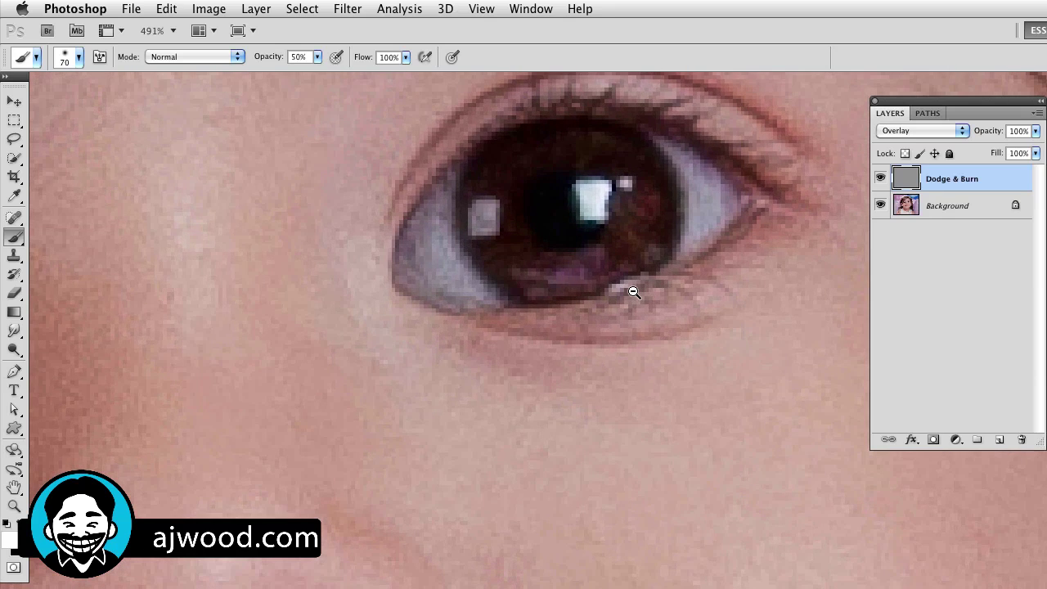
key(bracketleft)
key(bracketleft)
key(bracketleft)
key(bracketleft)
key(bracketleft)
key(bracketleft)
key(bracketleft)
mouse_move(627, 175)
mouse_down()
mouse_move(626, 237)
mouse_move(605, 260)
mouse_move(537, 268)
mouse_move(499, 212)
mouse_up()
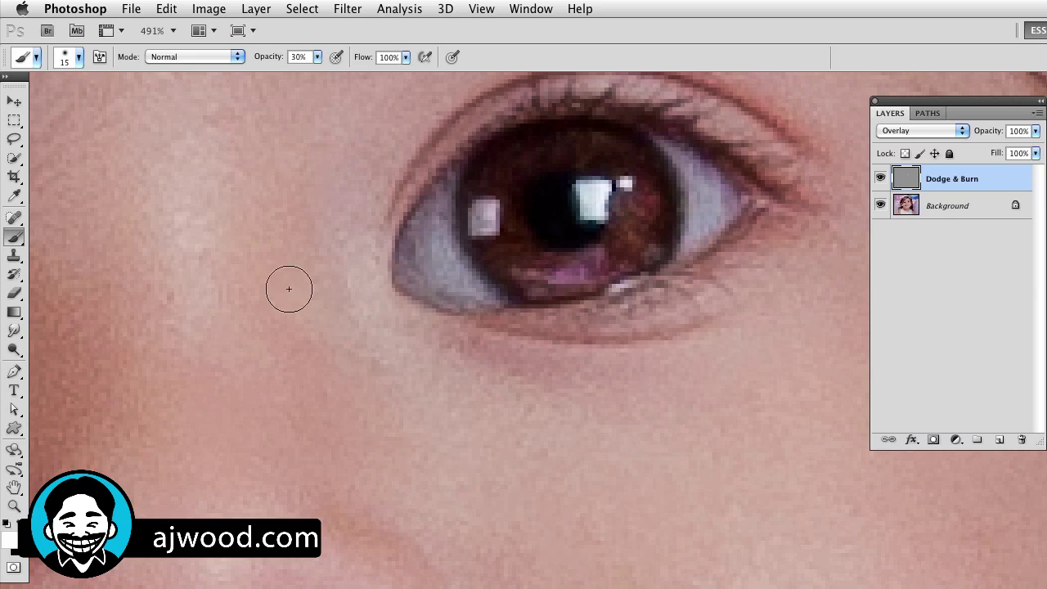
Brighten the iris of the eye on the image's left with the 15 px white brush at 30% opacity.
drag(212, 286, 419, 274)
key(5)
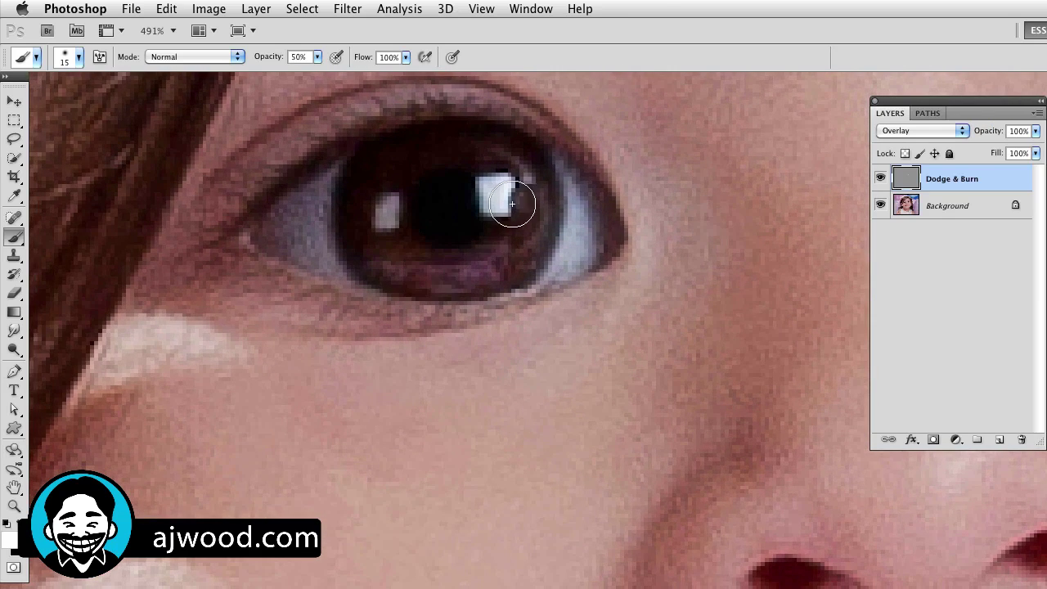
mouse_move(520, 187)
mouse_down()
mouse_move(523, 206)
mouse_move(495, 261)
mouse_move(421, 267)
mouse_move(389, 236)
mouse_move(376, 203)
mouse_up()
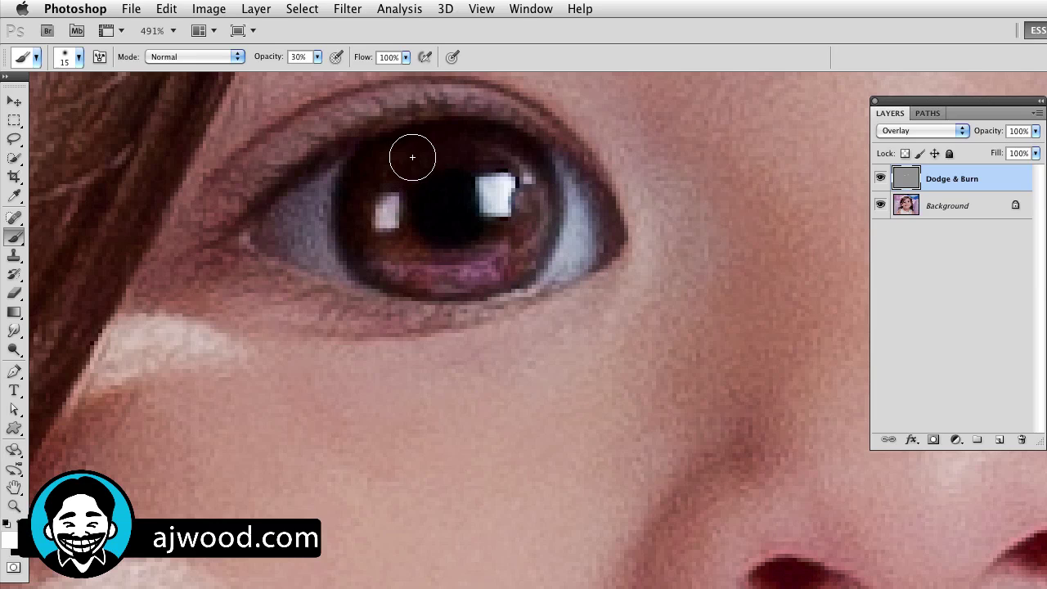
mouse_move(493, 155)
mouse_down()
mouse_move(509, 168)
mouse_move(508, 188)
mouse_up()
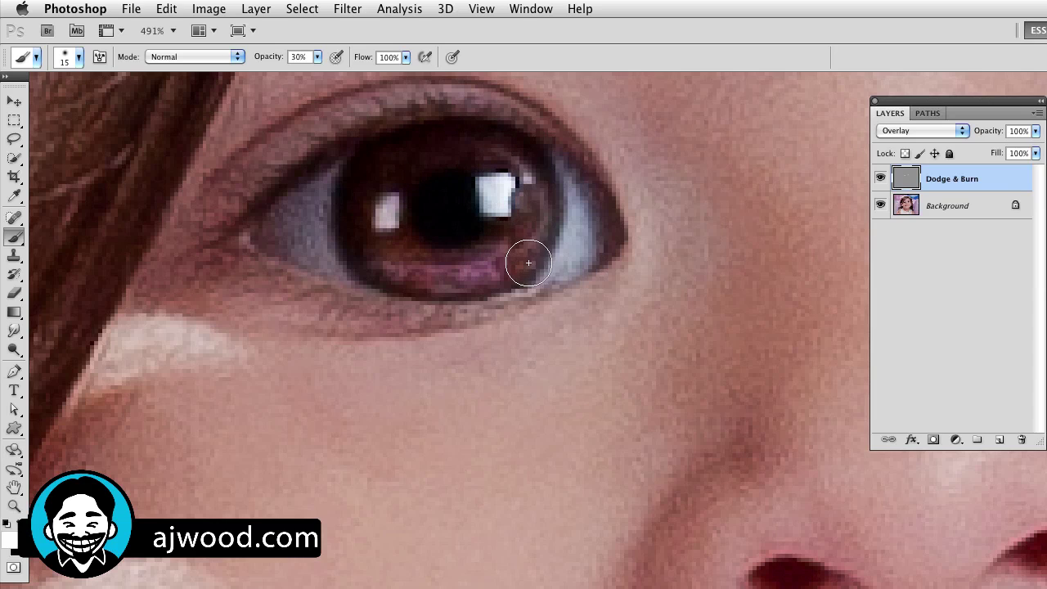
Lighten the swept hair highlight above the forehead with a white 100 px brush at 50% opacity.
key(ctrl+0)
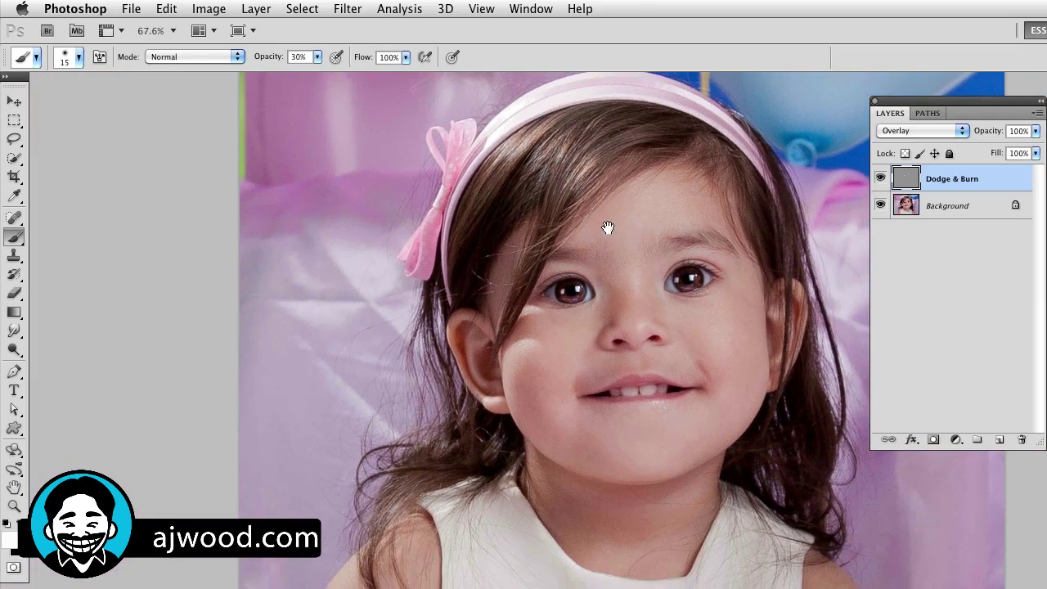
mouse_move(607, 227)
mouse_down()
mouse_move(490, 250)
mouse_move(474, 227)
mouse_move(483, 199)
mouse_up()
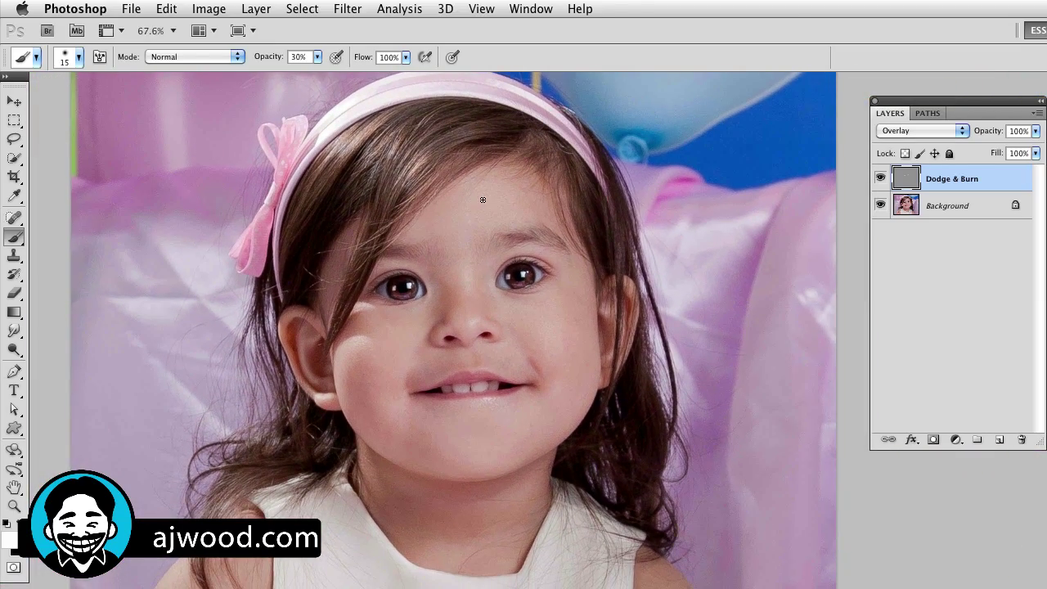
key(bracketright)
key(bracketright)
key(bracketright)
key(bracketright)
key(bracketright)
key(bracketright)
key(bracketright)
key(bracketright)
key(bracketright)
mouse_move(431, 140)
mouse_down()
mouse_move(410, 152)
mouse_move(378, 199)
mouse_up()
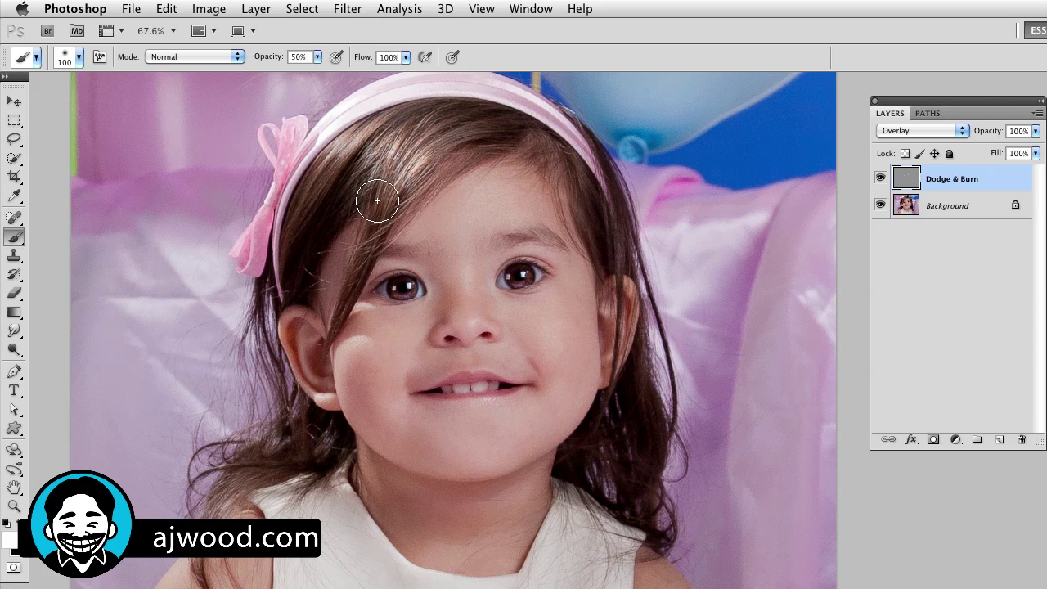
Lighten the hair near the headband and along both temples with an 80 px white brush at 30% opacity.
key(bracketleft)
key(bracketleft)
key(3)
drag(383, 131, 296, 193)
drag(599, 231, 594, 187)
drag(265, 254, 327, 218)
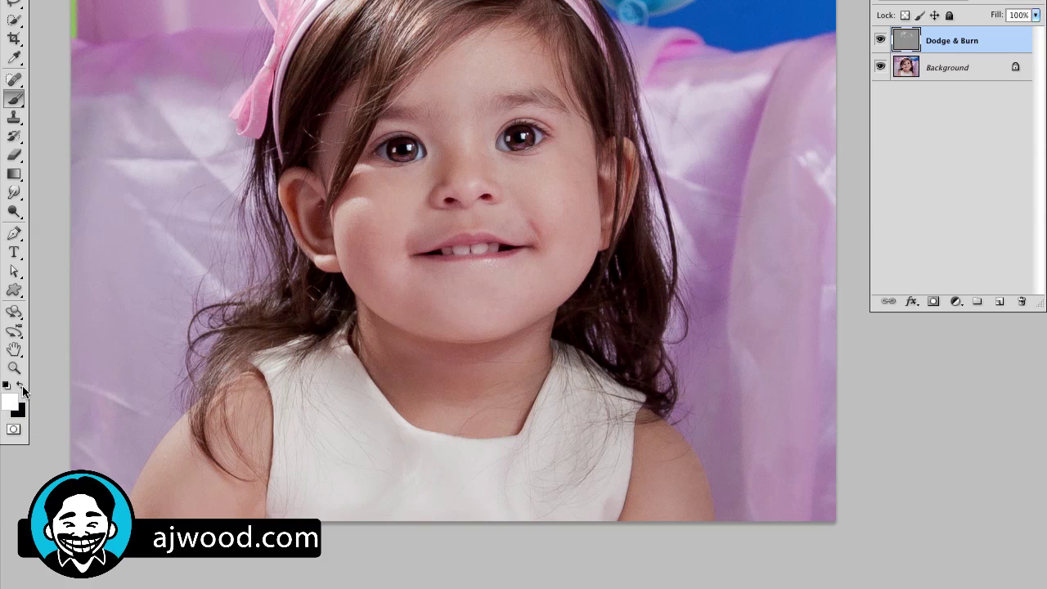
Darken the hair lengths on both sides of the face with an 80 px black brush at 20% opacity.
click(22, 391)
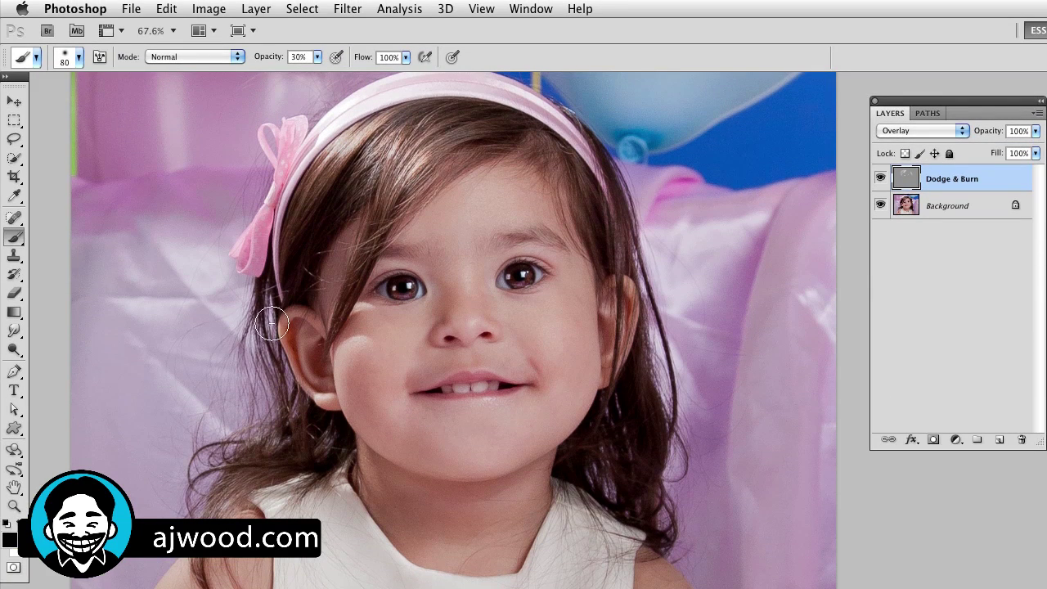
drag(271, 323, 278, 396)
key(2)
mouse_move(657, 405)
mouse_down()
mouse_move(630, 393)
mouse_move(598, 428)
mouse_move(573, 511)
mouse_move(630, 342)
mouse_up()
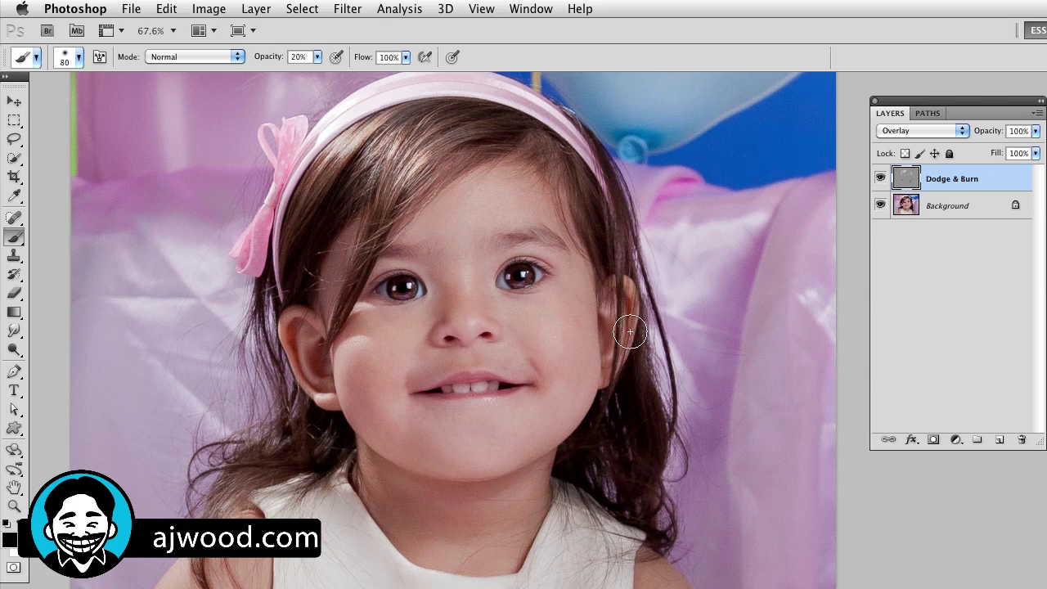
drag(642, 274, 667, 380)
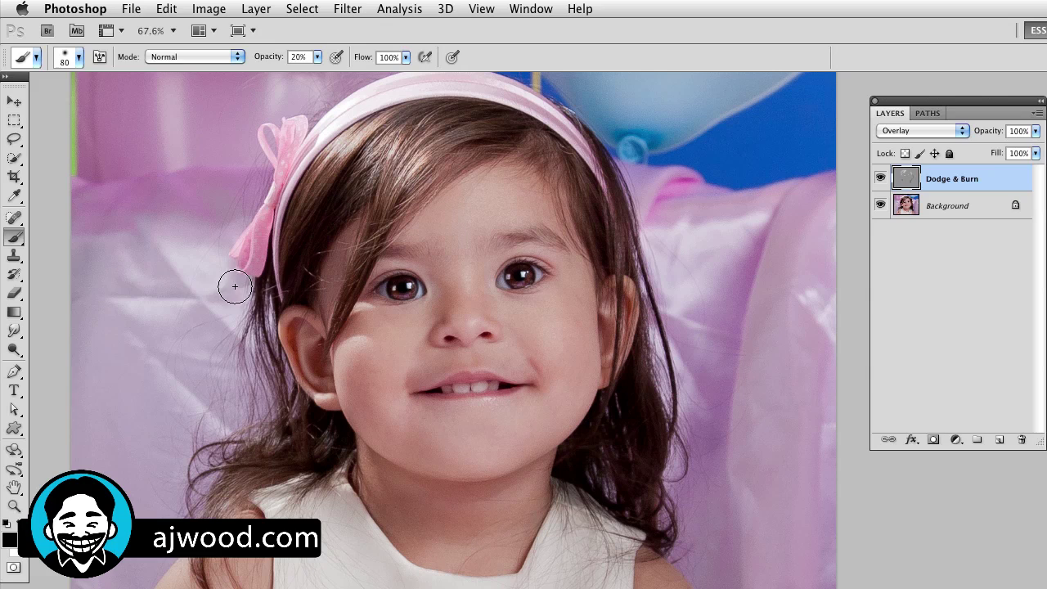
mouse_move(255, 292)
mouse_down()
mouse_move(265, 316)
mouse_move(292, 444)
mouse_up()
drag(251, 330, 231, 427)
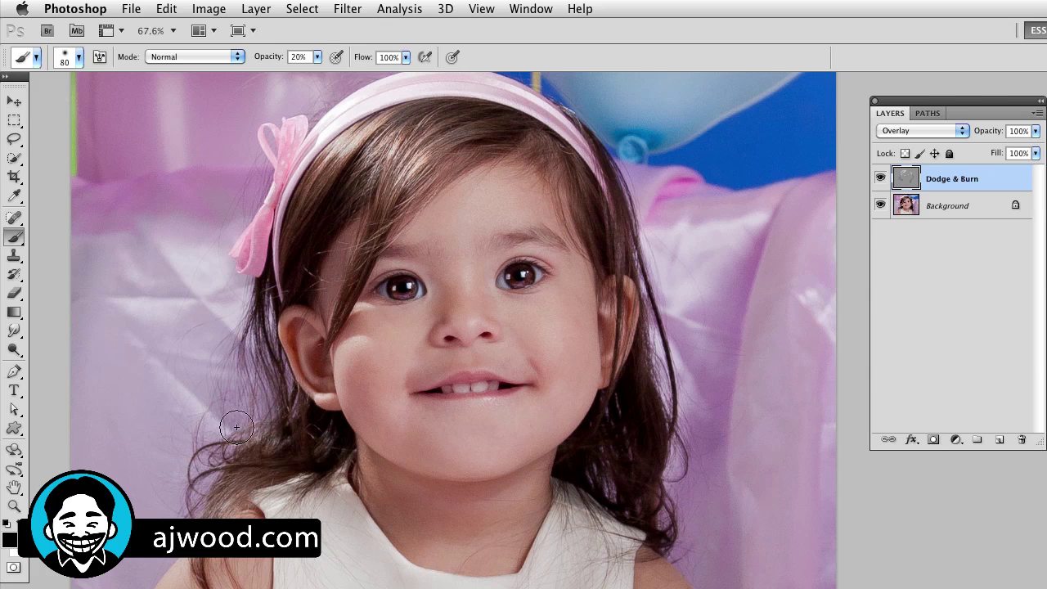
drag(405, 176, 423, 156)
Examine the painted strokes without the Background, and compare the portrait with and without the Dodge & Burn layer.
click(880, 205)
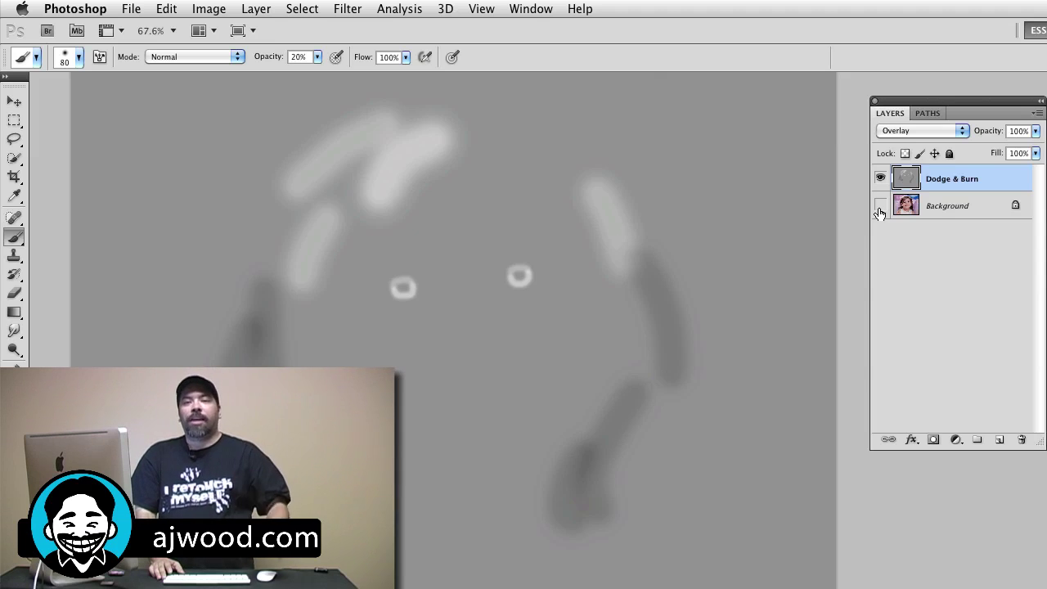
click(879, 211)
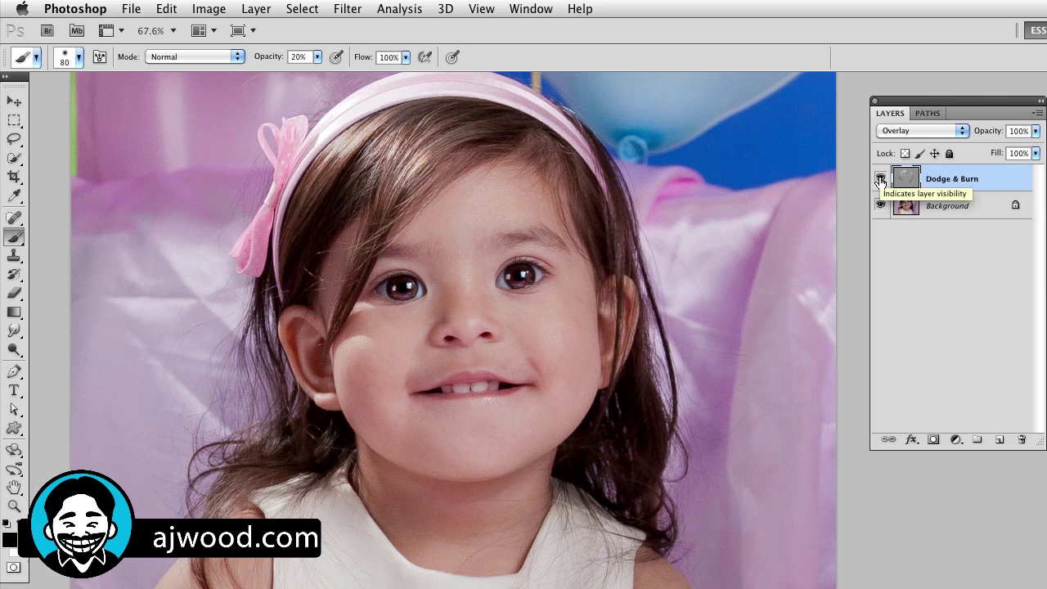
click(880, 179)
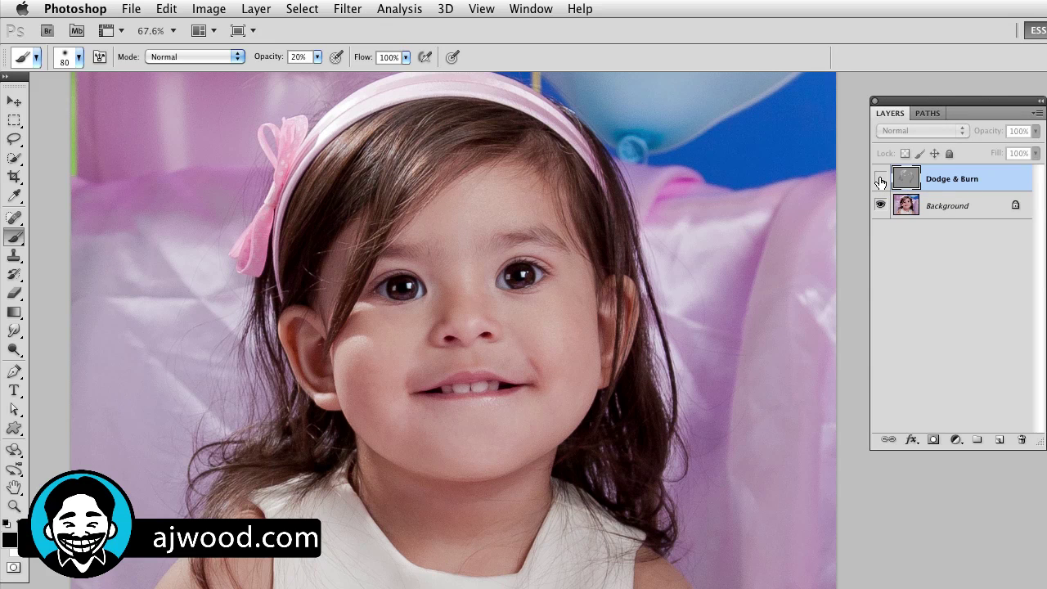
click(880, 180)
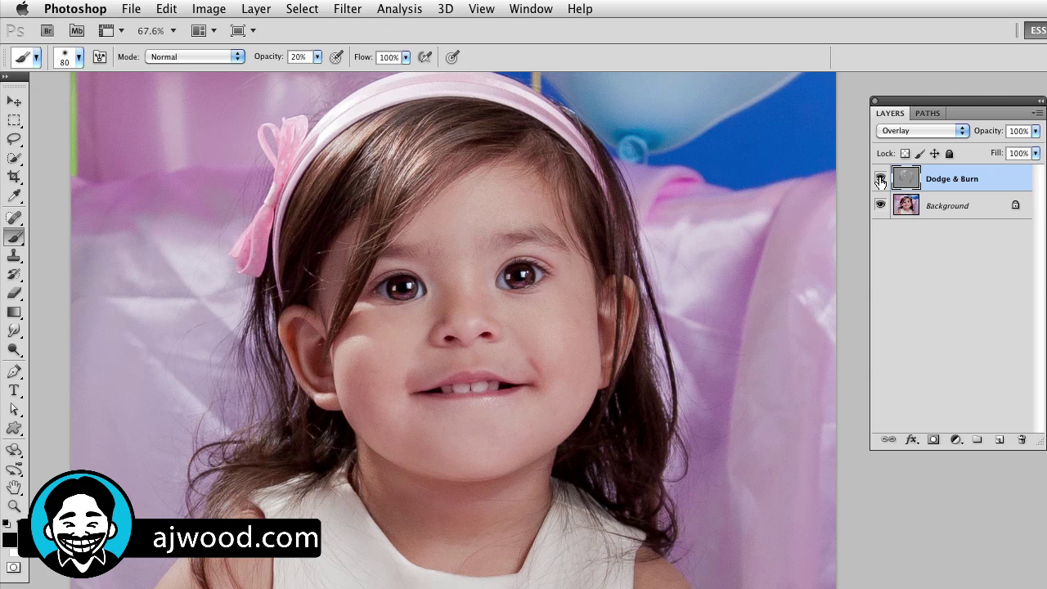
click(880, 179)
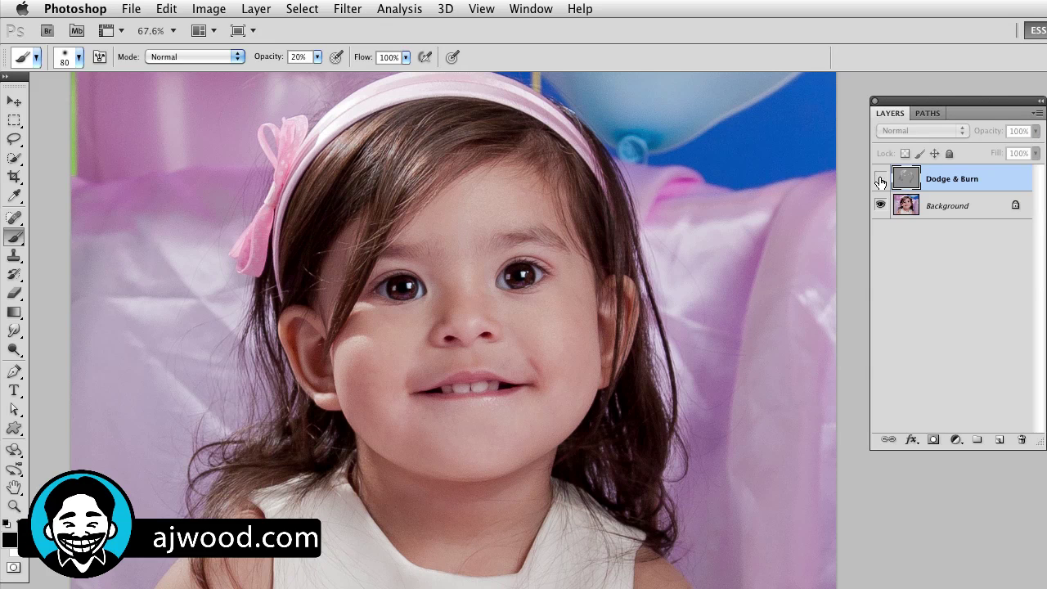
click(880, 180)
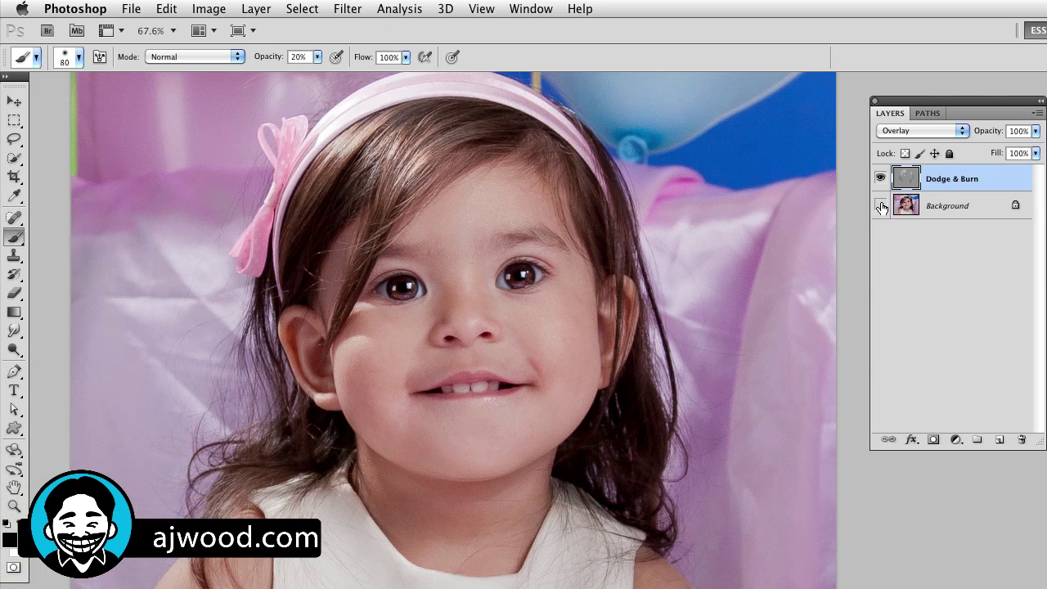
click(881, 206)
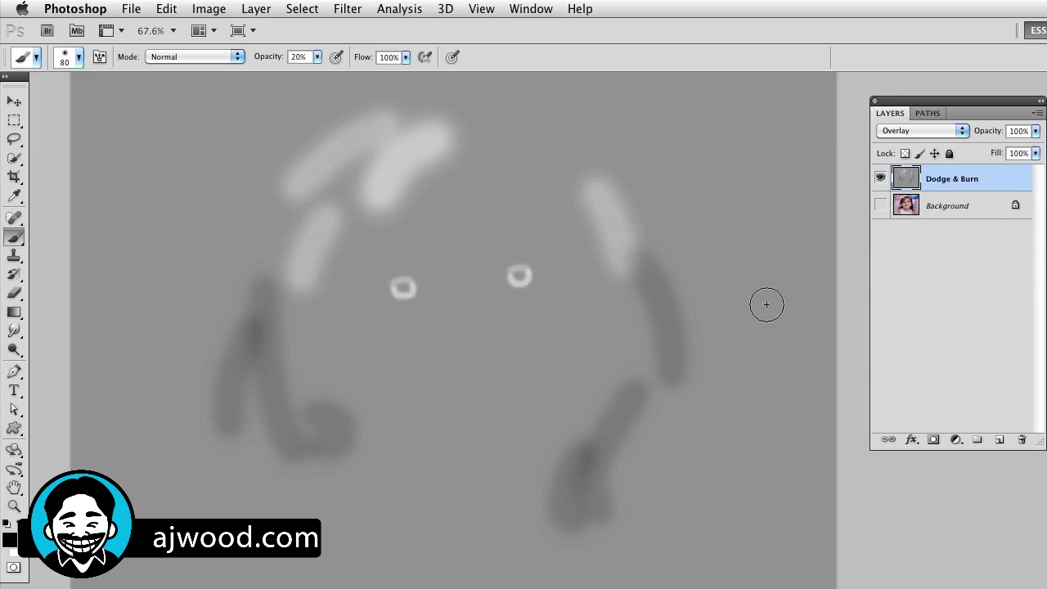
click(880, 206)
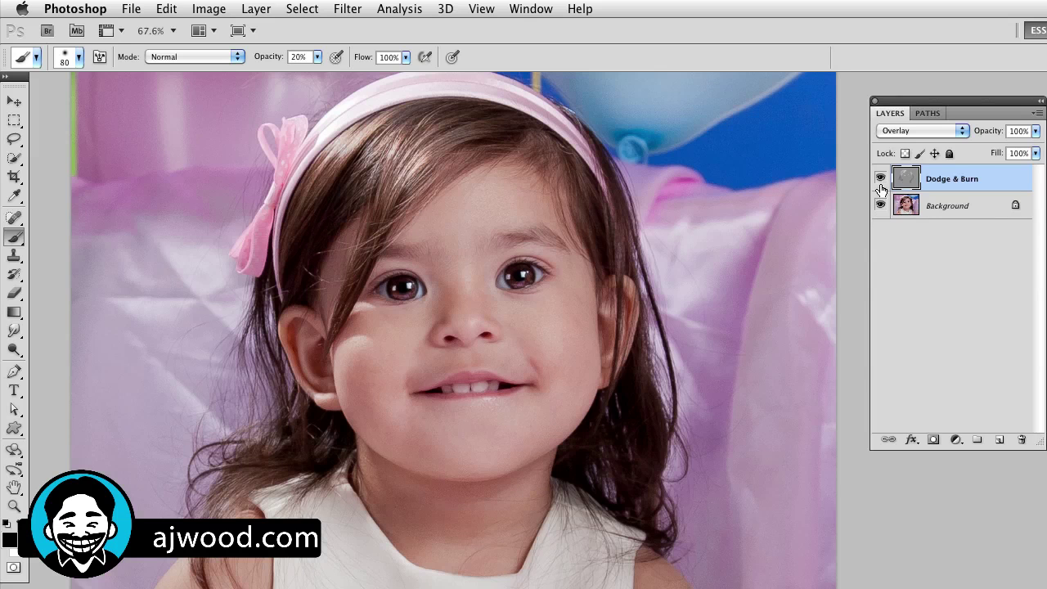
Hide the Dodge & Burn layer and create an Overlay layer named "D&B 2 No Gray Fill" without the neutral gray fill.
click(880, 179)
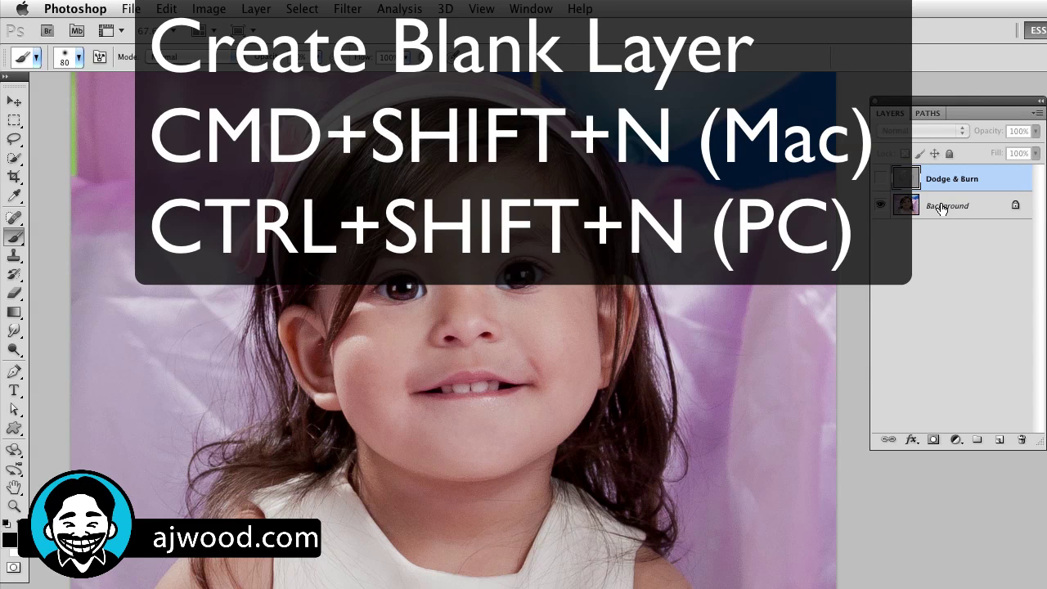
key(super+shift+n)
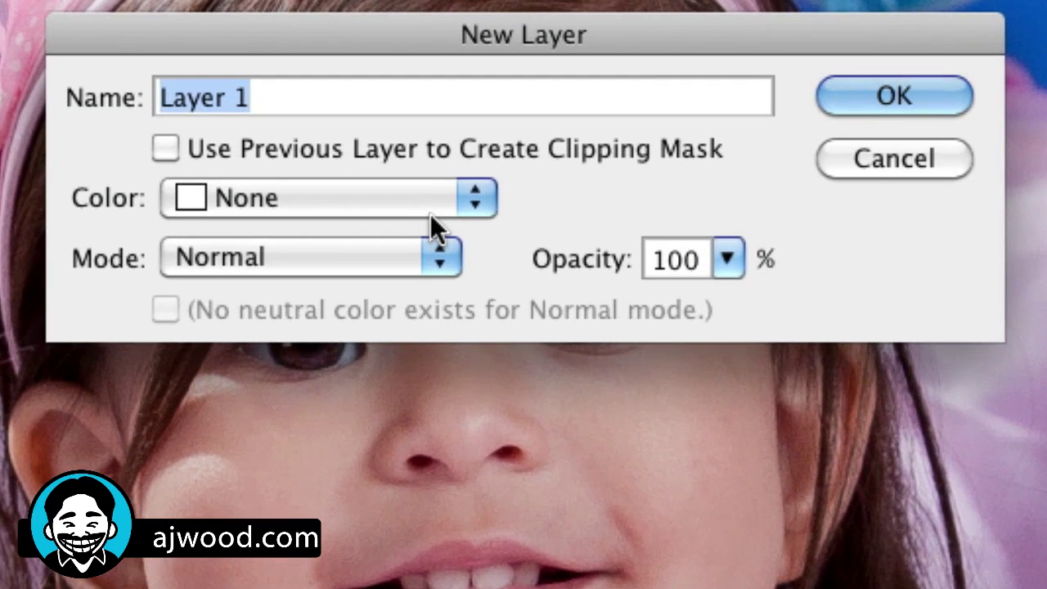
text(D&B 2 N)
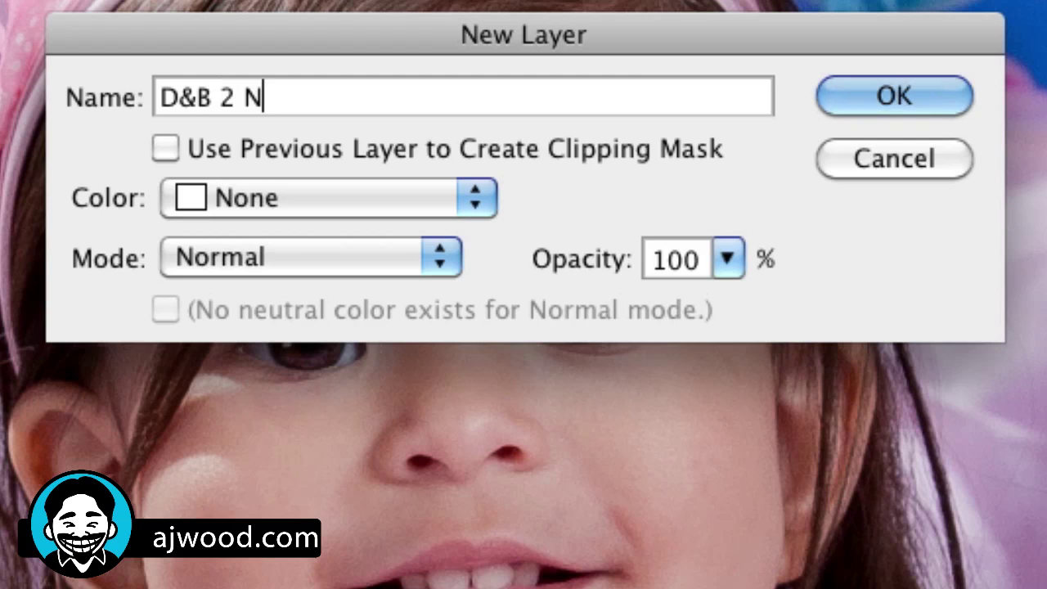
text(o Gray Fil)
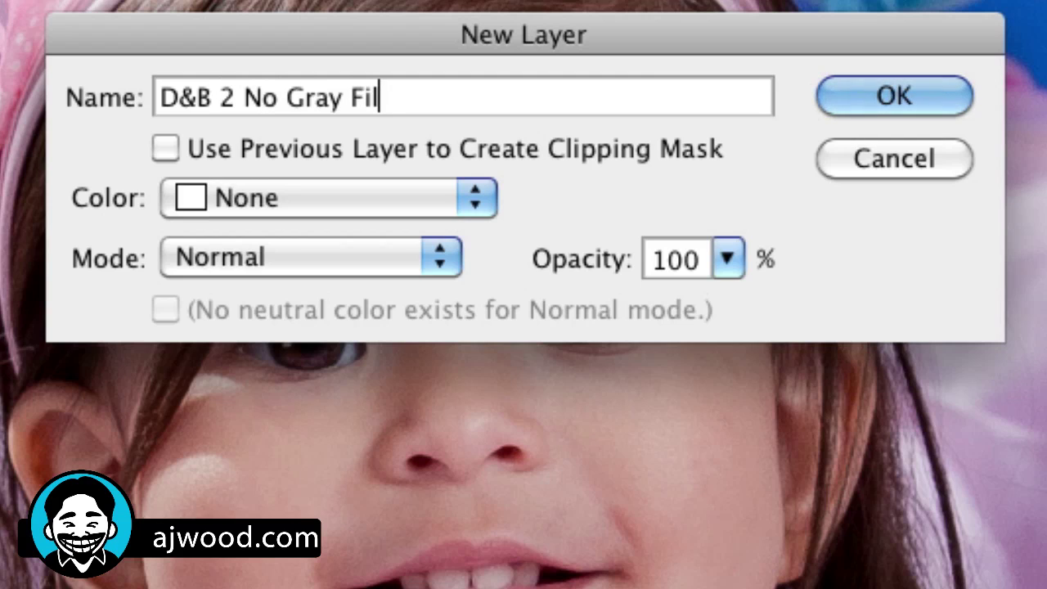
text(l)
click(430, 257)
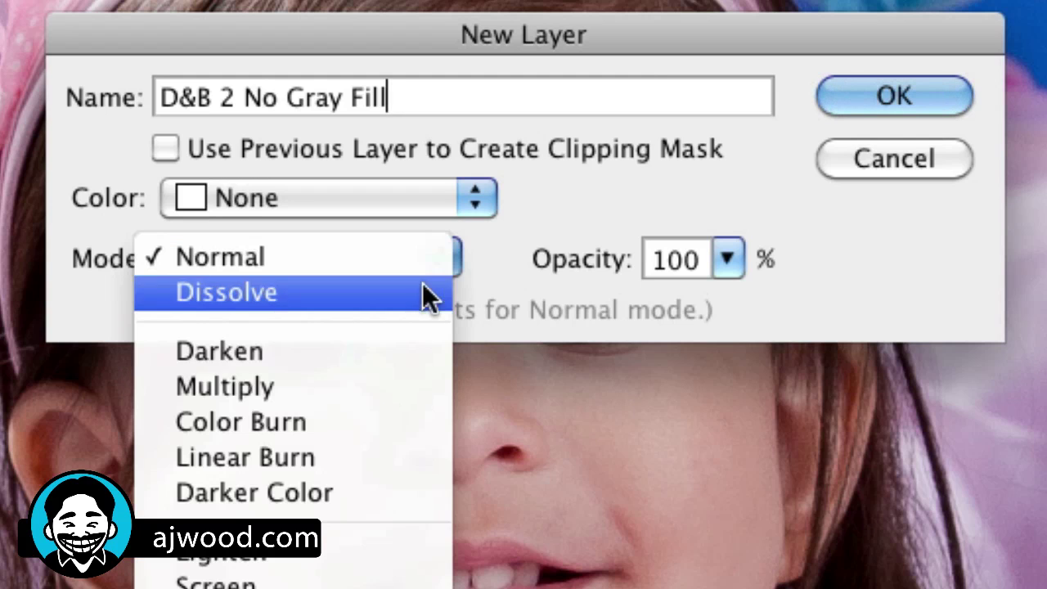
click(424, 291)
click(246, 585)
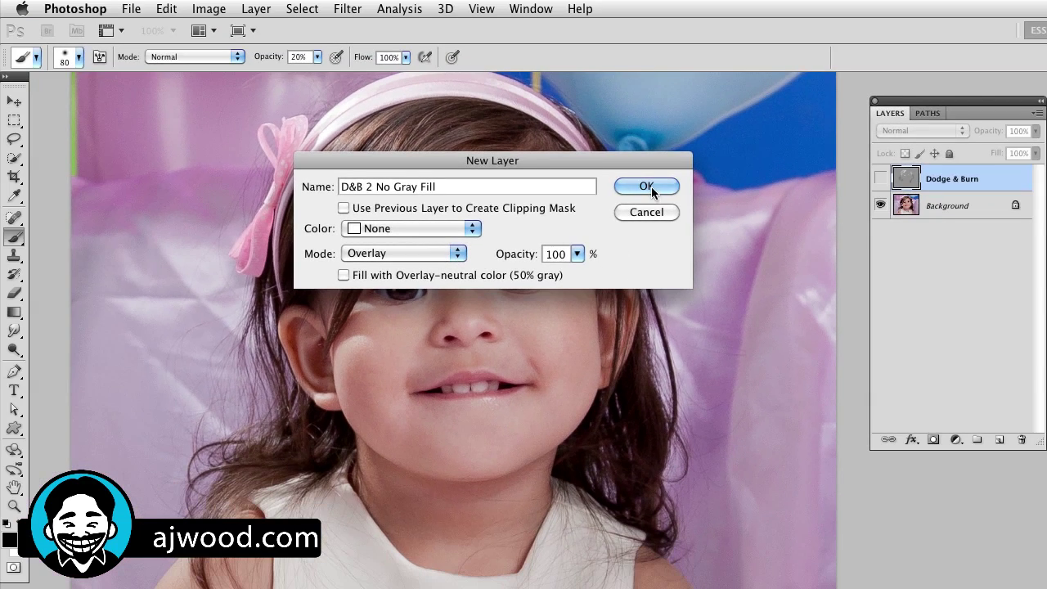
click(646, 186)
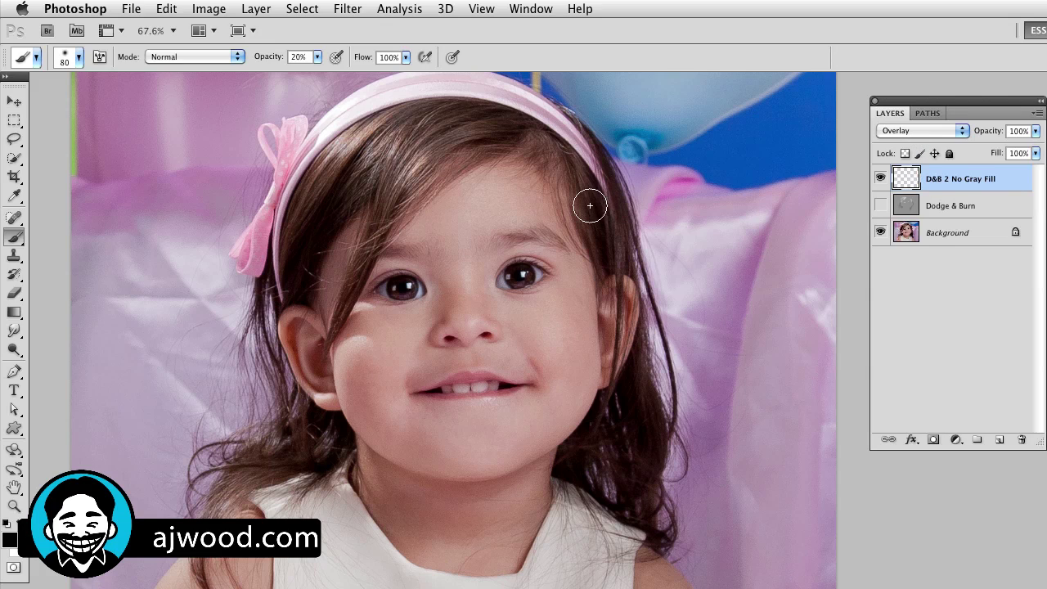
Lighten the whole face from forehead to chin with a 175 px white brush at 100% opacity.
key(x)
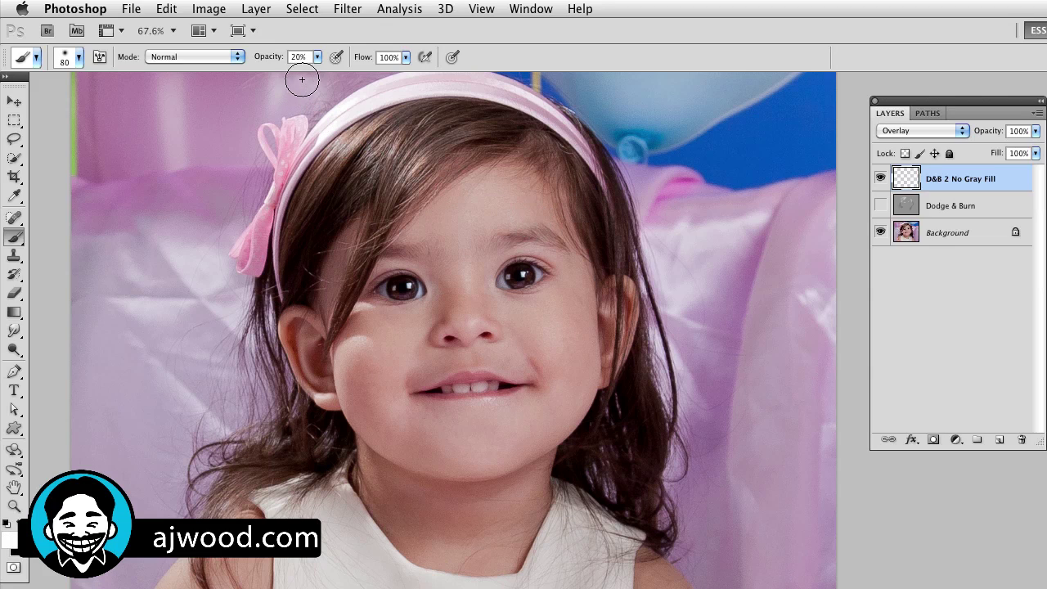
key(0)
key(bracketright)
key(bracketright)
key(bracketright)
key(bracketright)
key(bracketright)
mouse_move(389, 195)
mouse_down()
mouse_move(463, 145)
mouse_move(554, 157)
mouse_move(563, 180)
mouse_move(336, 230)
mouse_move(578, 222)
mouse_move(369, 264)
mouse_move(630, 288)
mouse_move(335, 315)
mouse_move(581, 337)
mouse_move(349, 360)
mouse_move(600, 385)
mouse_move(387, 399)
mouse_move(432, 421)
mouse_up()
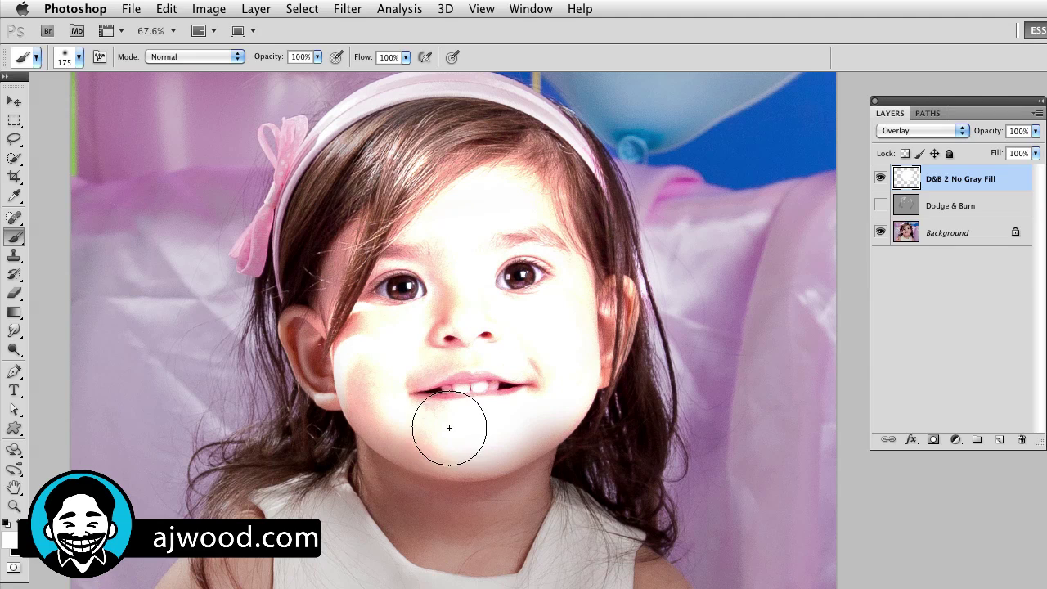
Darken the purple backdrop on the bow side with a 175 px black brush at 100% opacity, and hide the Background layer to inspect the strokes.
key(x)
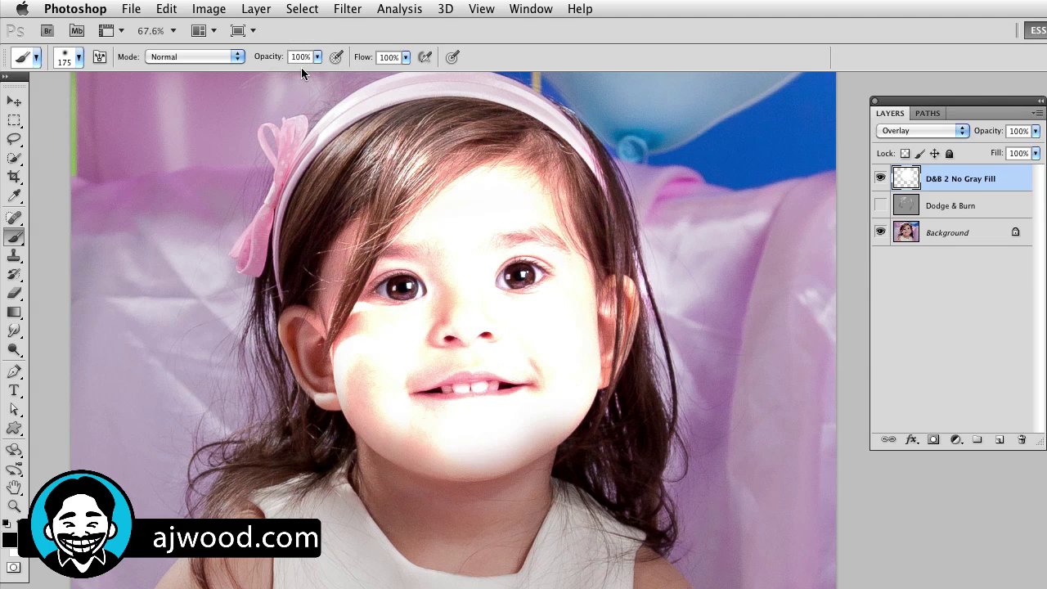
mouse_move(148, 168)
mouse_down()
mouse_move(158, 445)
mouse_move(164, 267)
mouse_move(154, 258)
mouse_move(146, 513)
mouse_move(143, 187)
mouse_move(143, 418)
mouse_move(194, 212)
mouse_move(194, 337)
mouse_up()
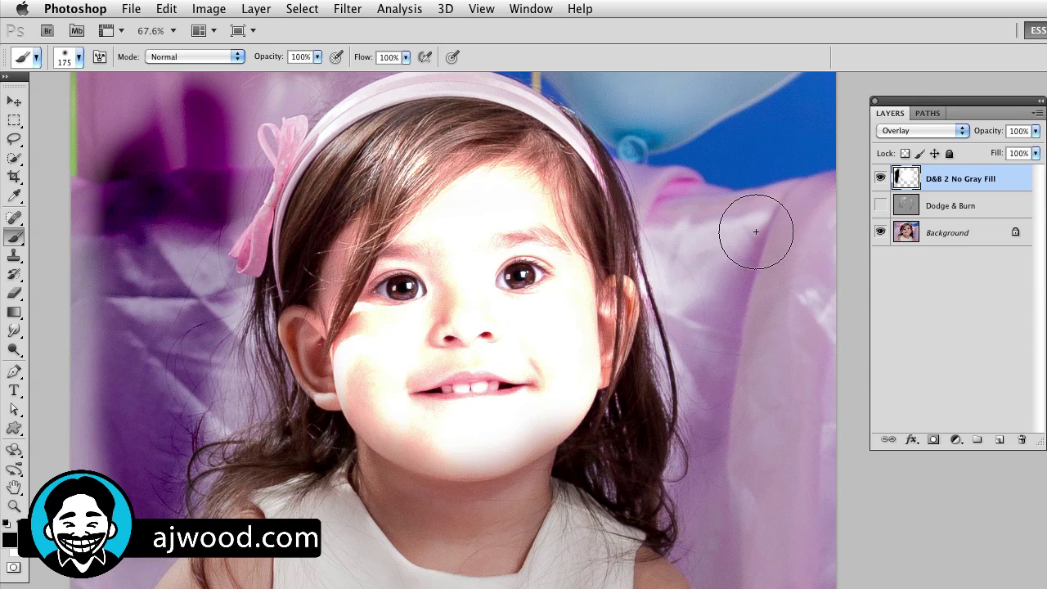
click(880, 233)
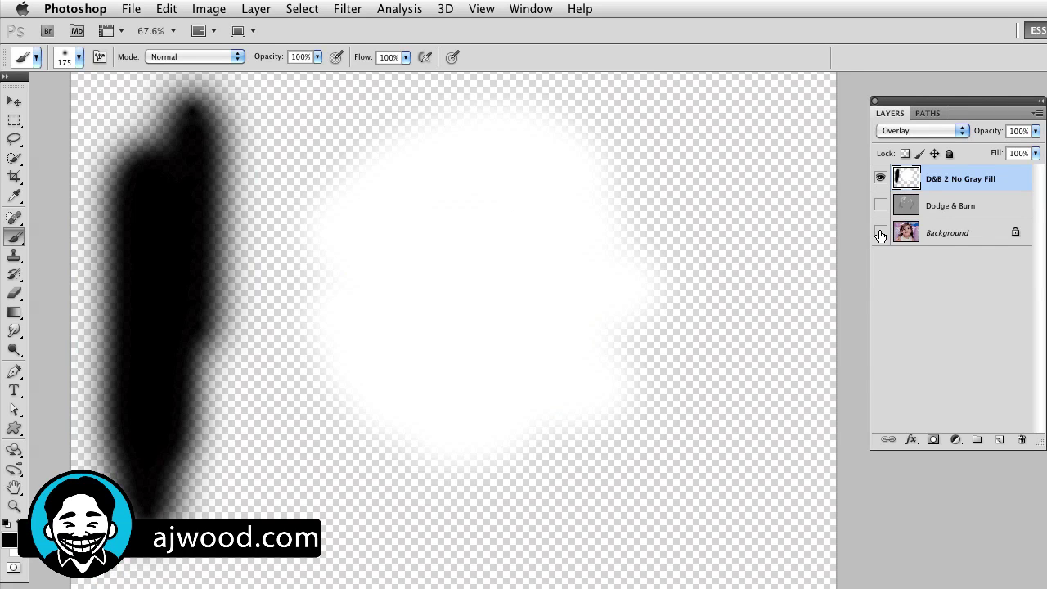